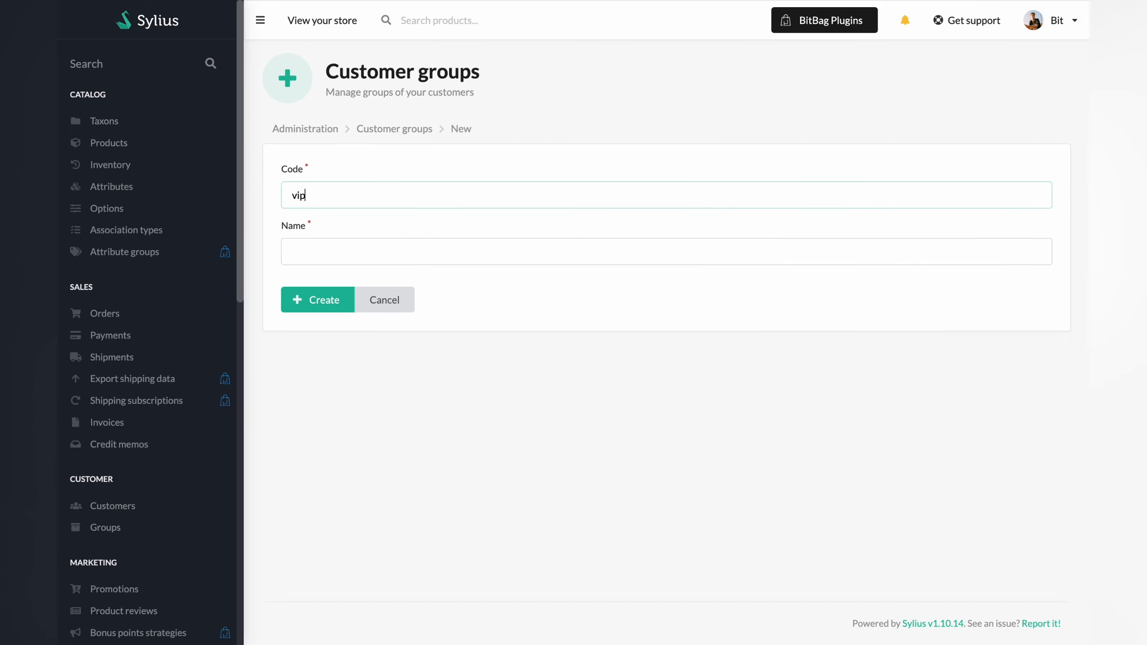
Create the VIP Clients customer group with code vip_group and return to the groups list.
type("group")
left_click(681, 254)
type("VIP Clients")
left_click(310, 304)
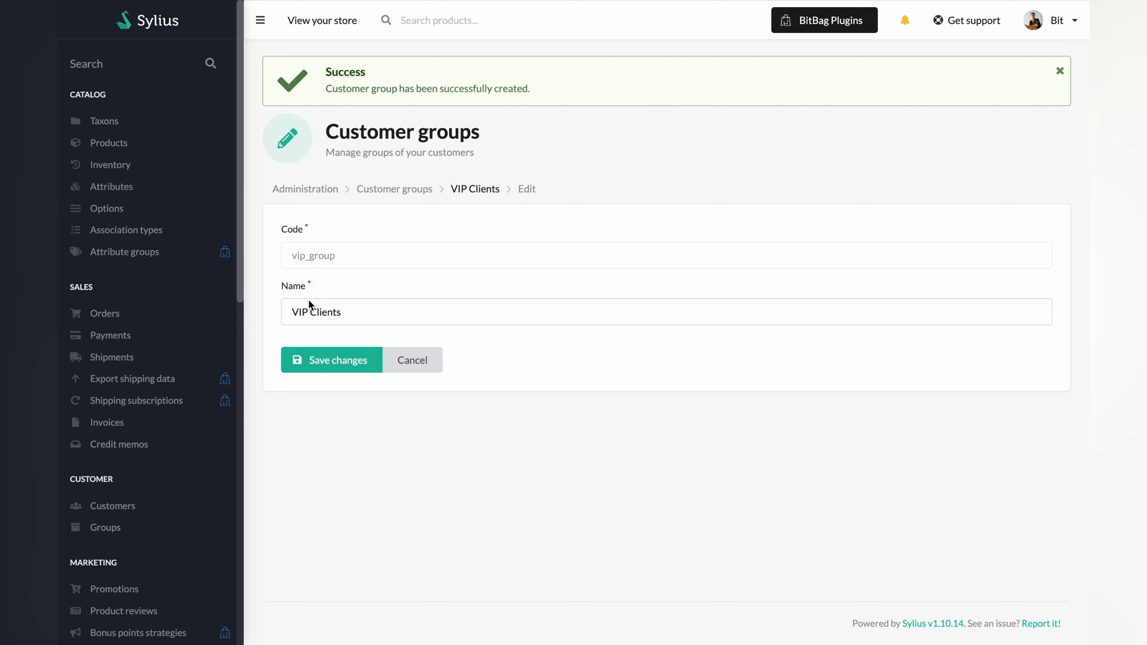
left_click(387, 191)
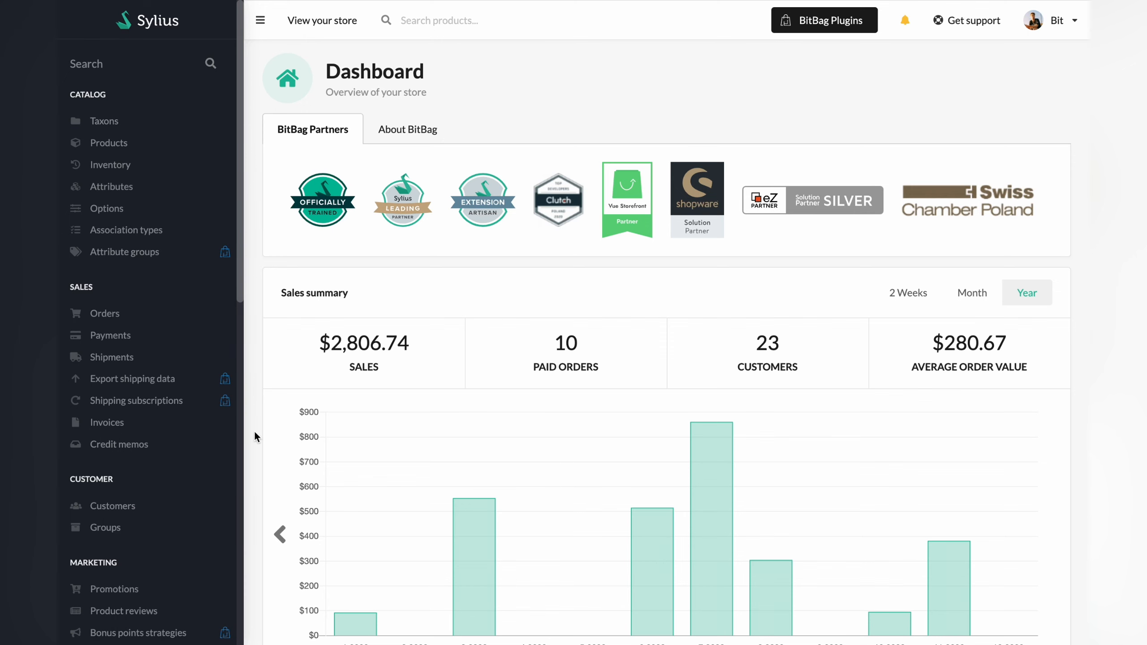
Go to the Customers list and scroll right to view verification and fraud status columns.
left_click(131, 506)
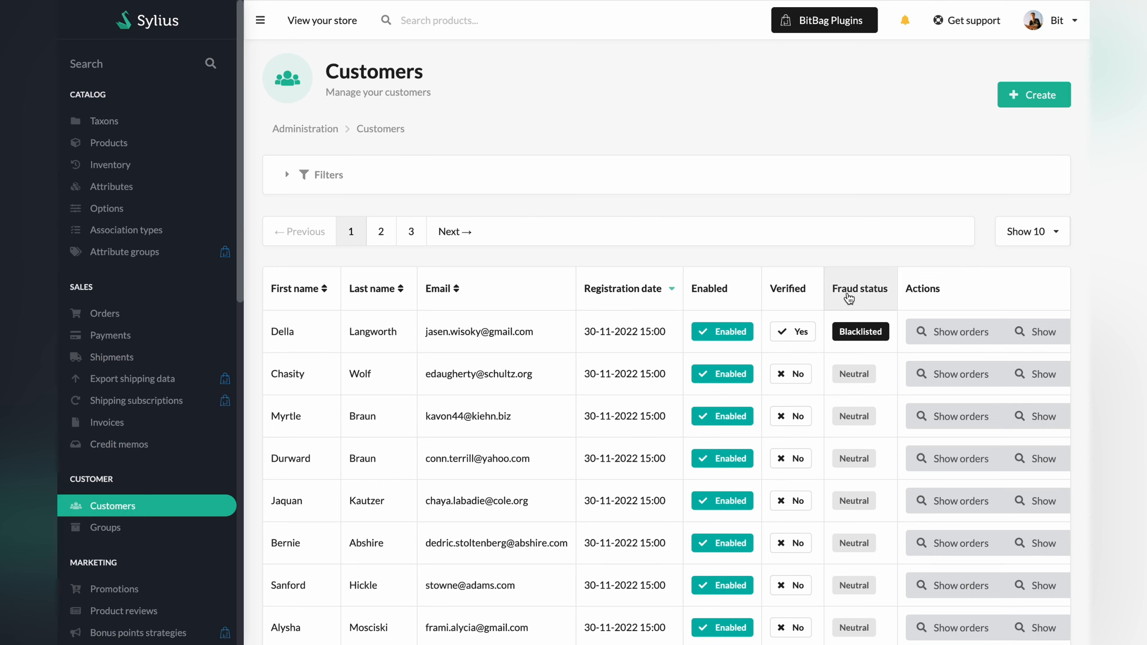
scroll(924, 330, "right", 3)
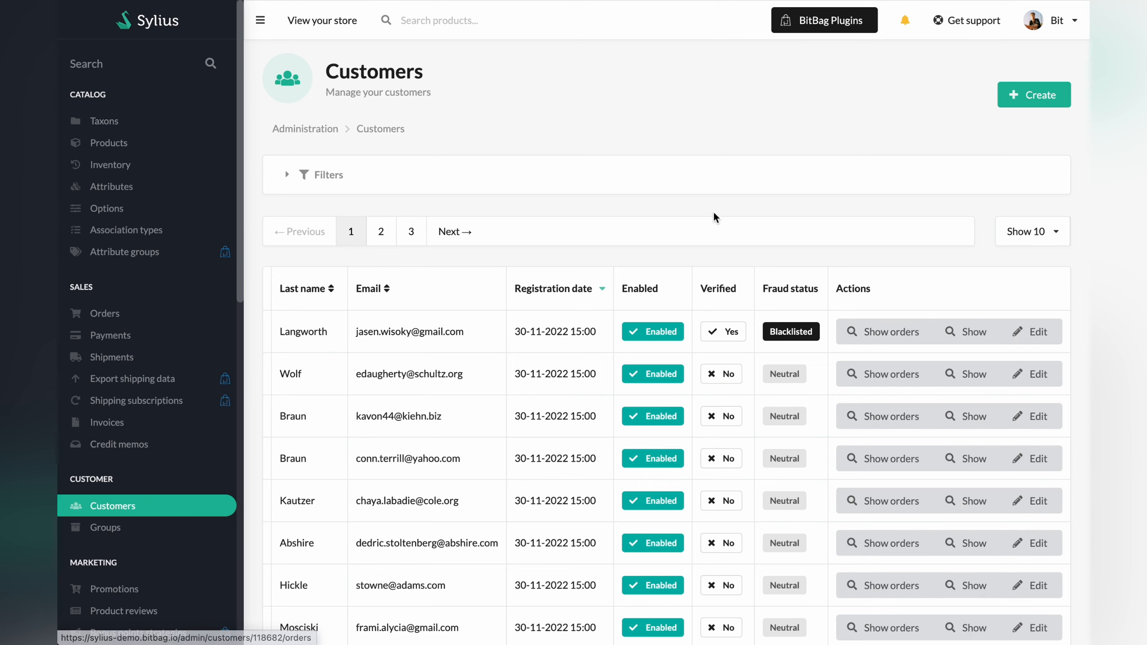
Review the filters, leaving search on Contains and fraud status on All, then start a new customer.
left_click(672, 185)
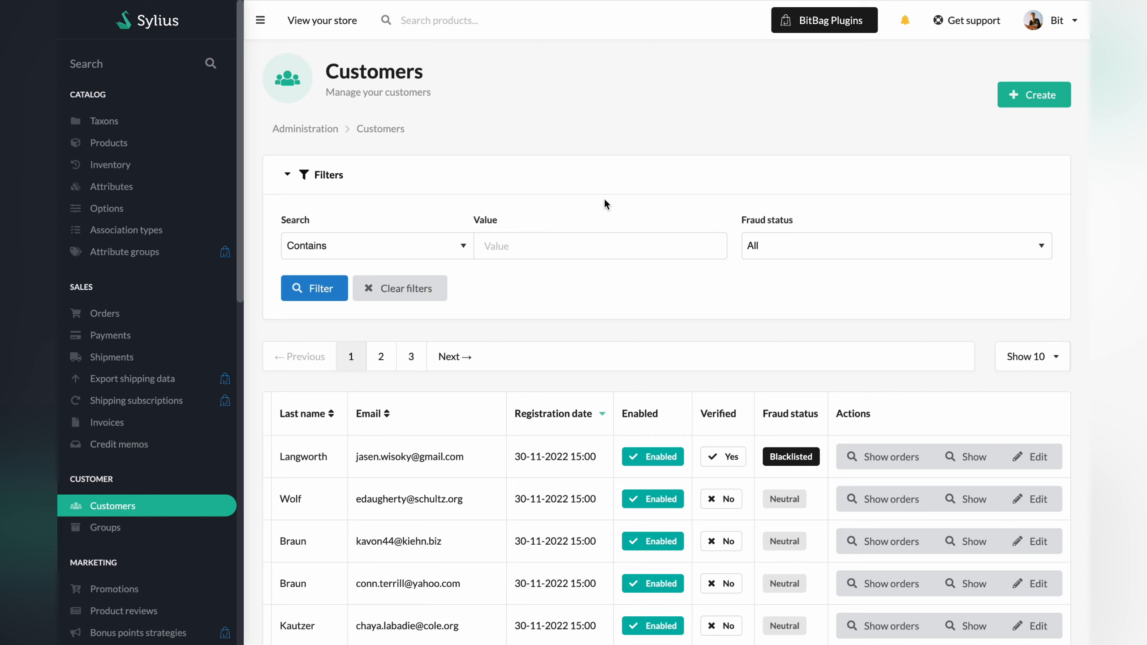
left_click(463, 246)
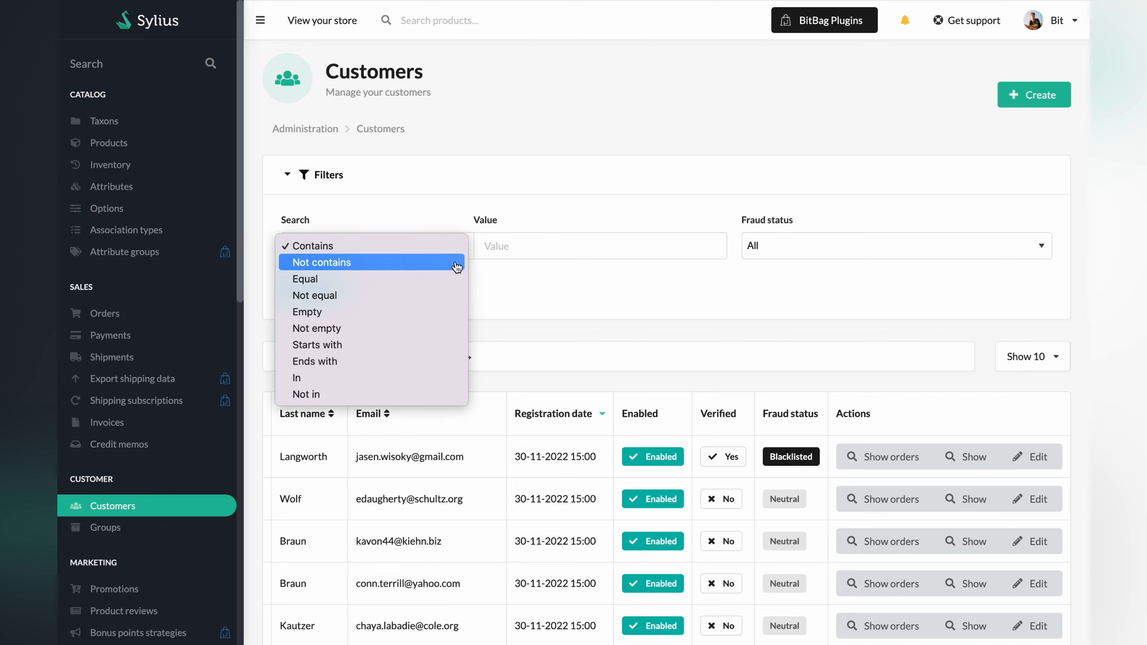
left_click(424, 248)
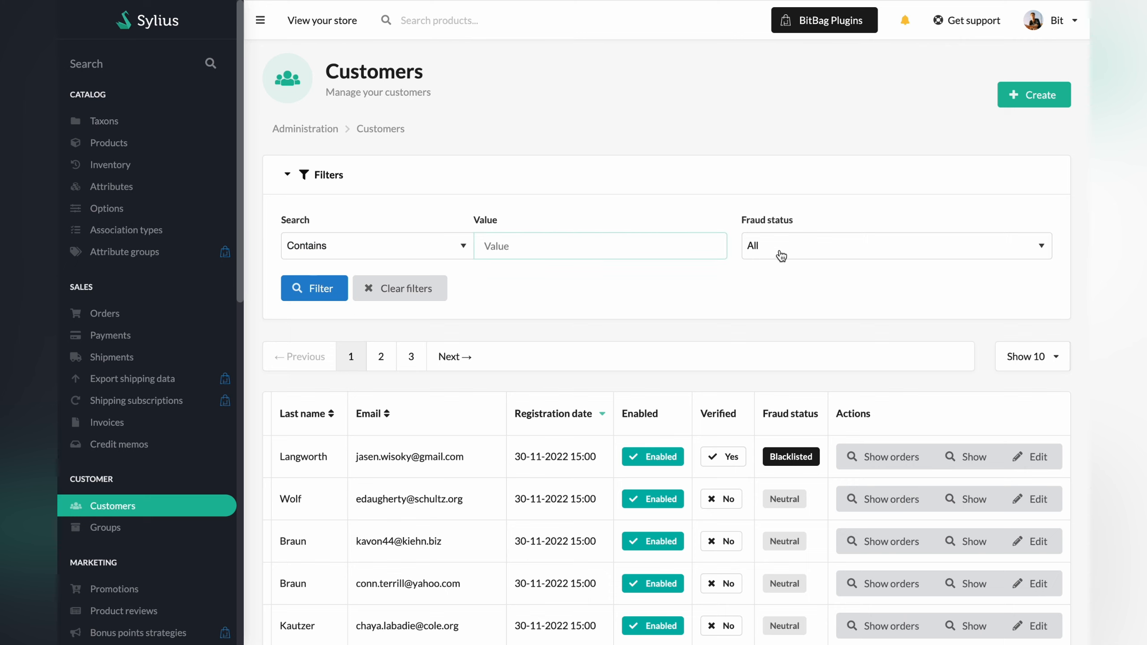
left_click(807, 251)
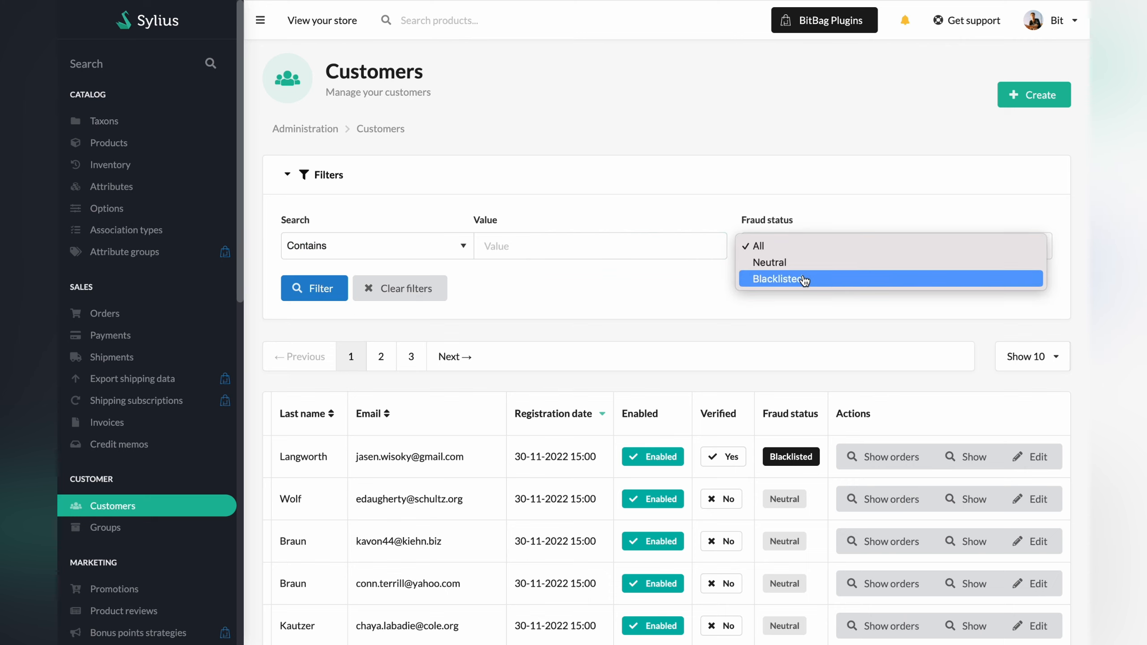
left_click(790, 251)
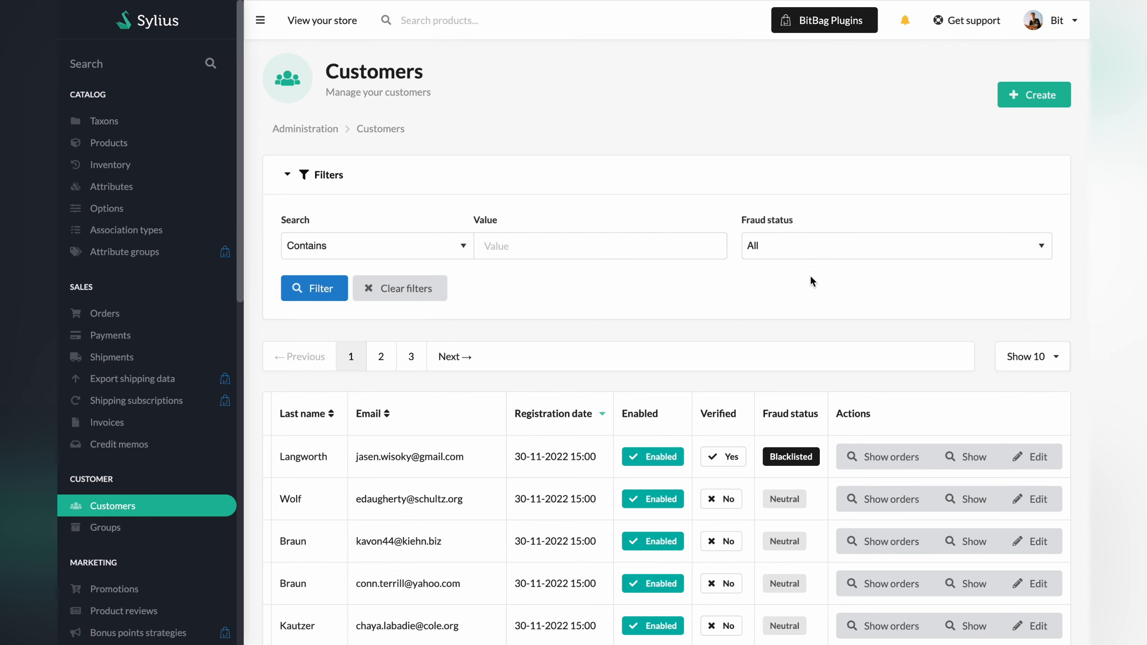
left_click(1016, 103)
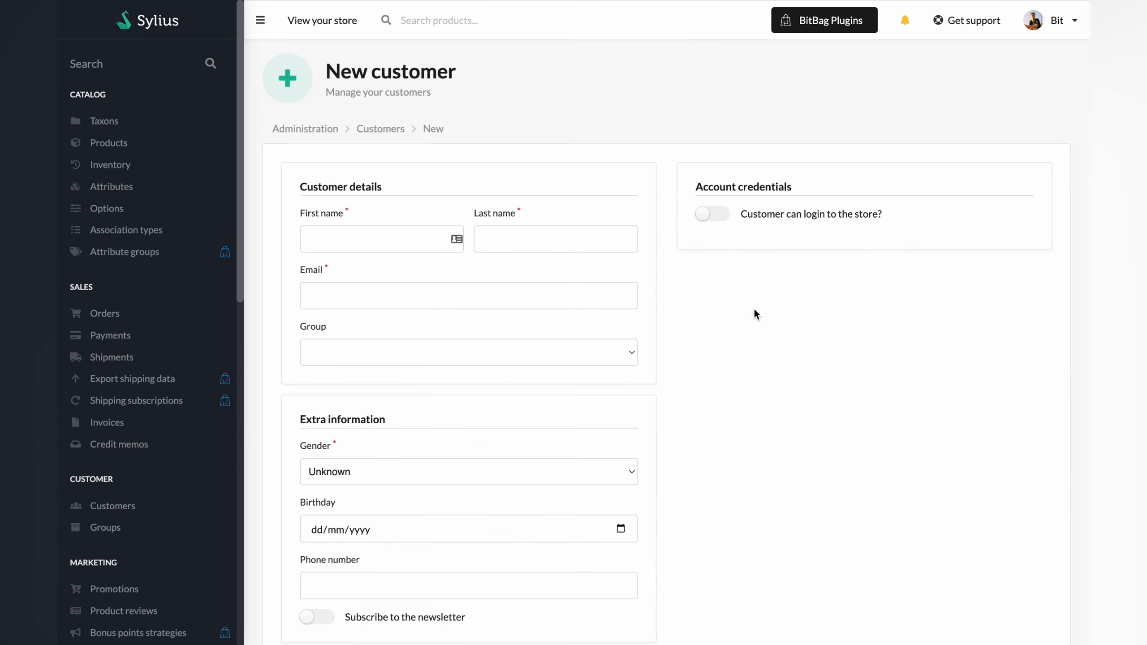
Enter the customer's first name, last name and e-mail address, and assign the VIP Clients group.
left_click(379, 244)
left_click(528, 239)
left_click(480, 293)
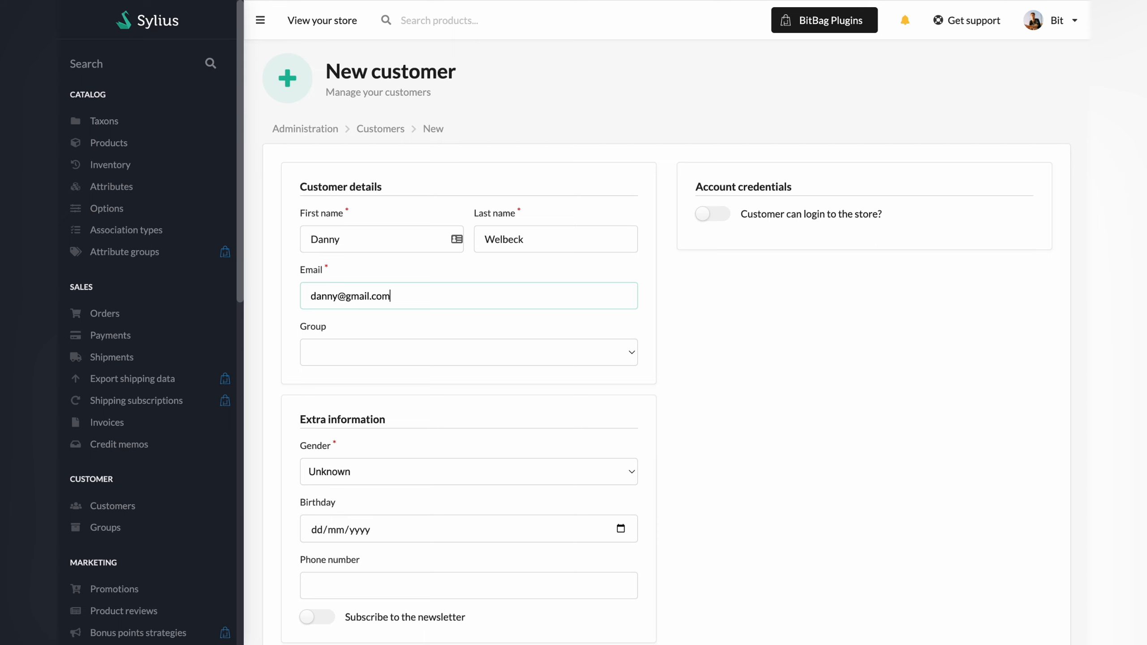
left_click(473, 353)
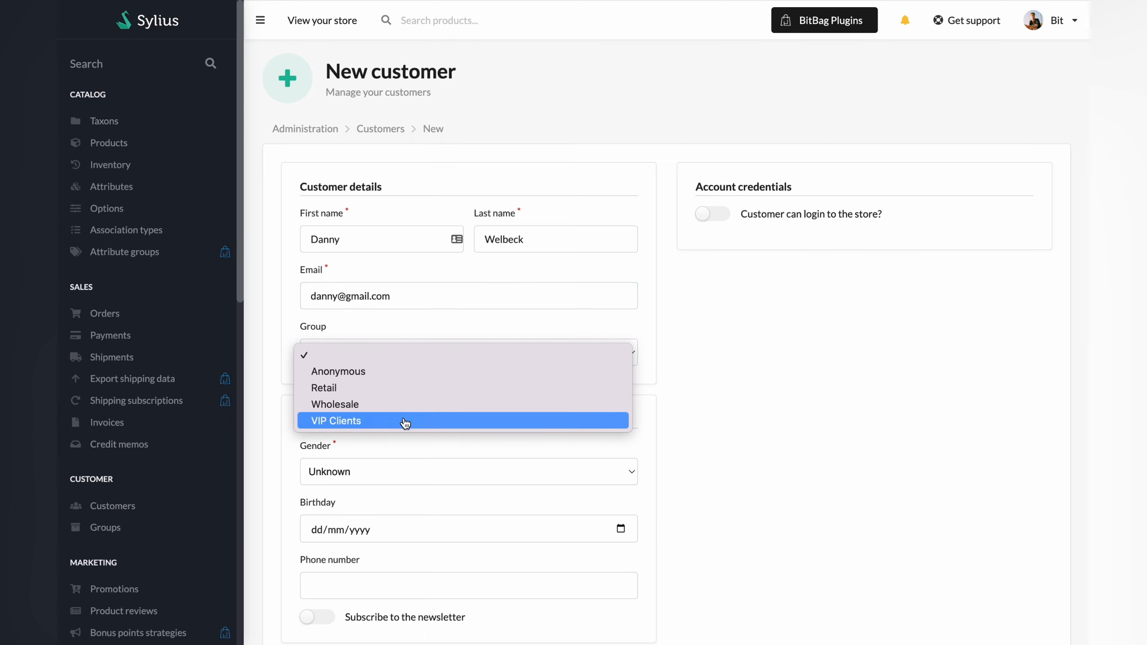
left_click(333, 422)
scroll(389, 438, "down", 2)
left_click(358, 383)
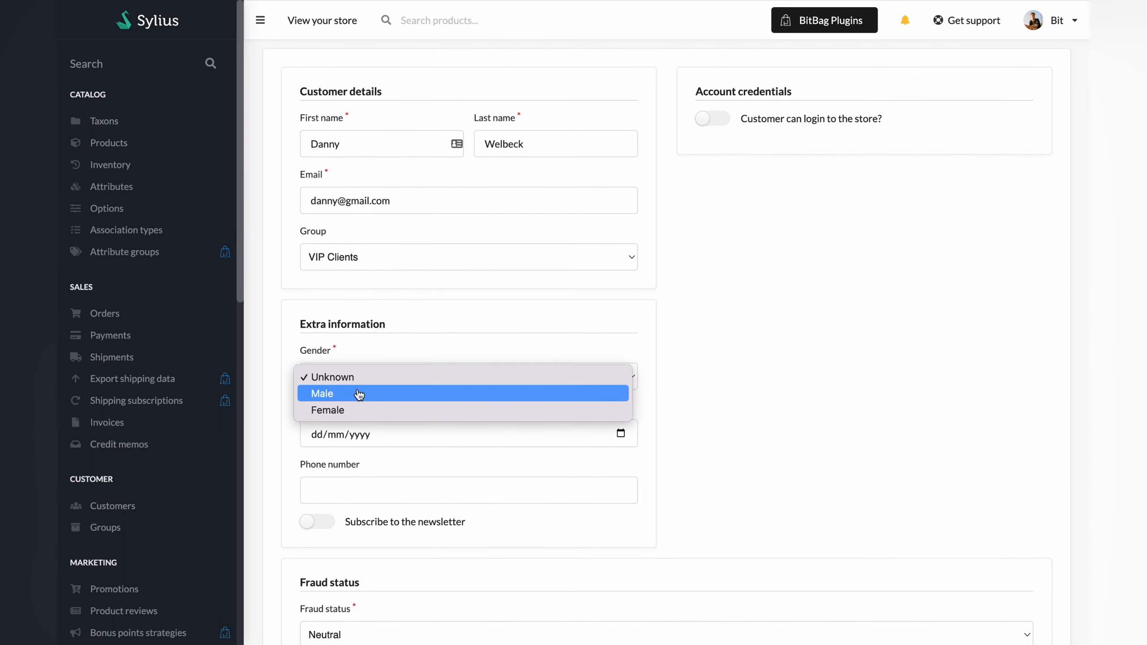
left_click(358, 393)
left_click(620, 433)
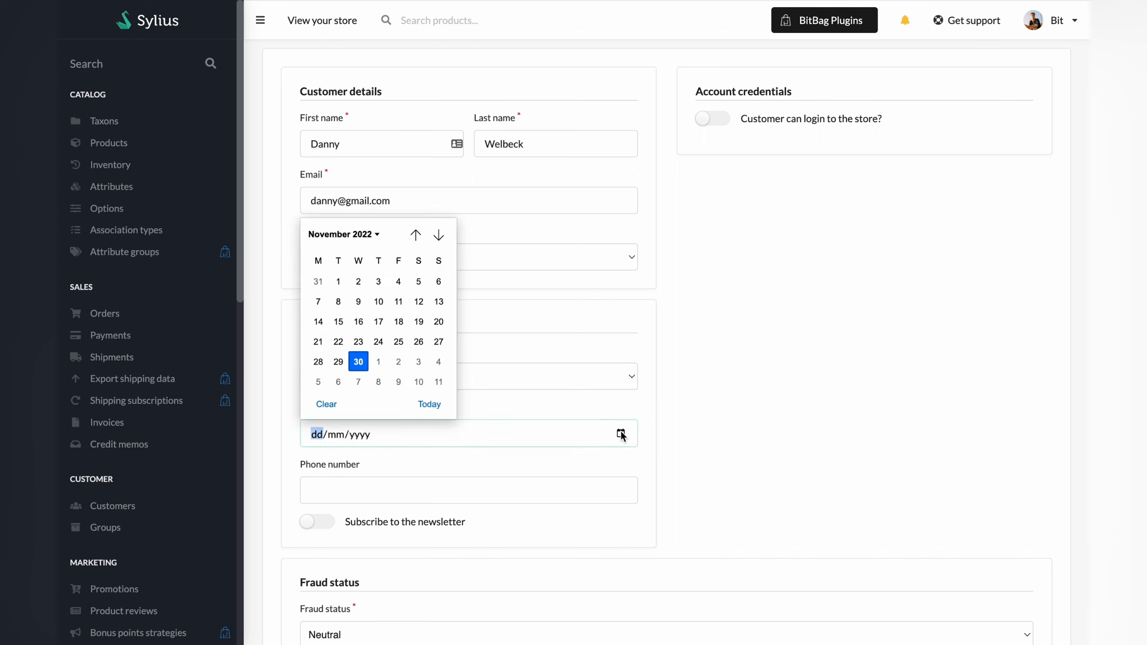
left_click(378, 234)
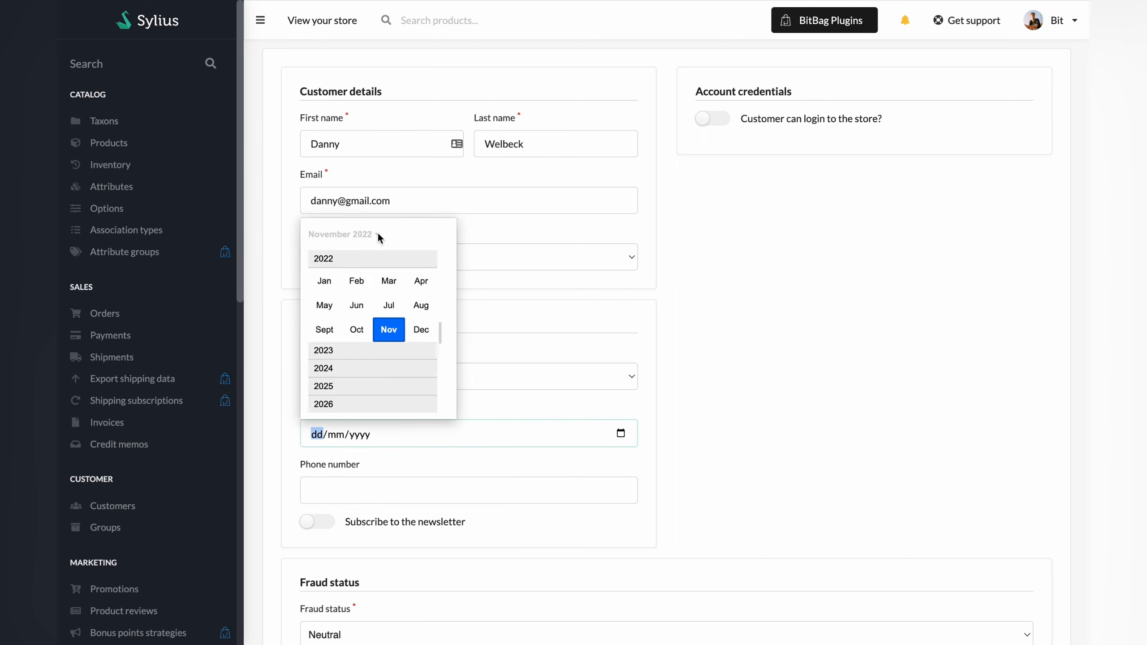
scroll(350, 385, "up", 5)
scroll(348, 332, "up", 10)
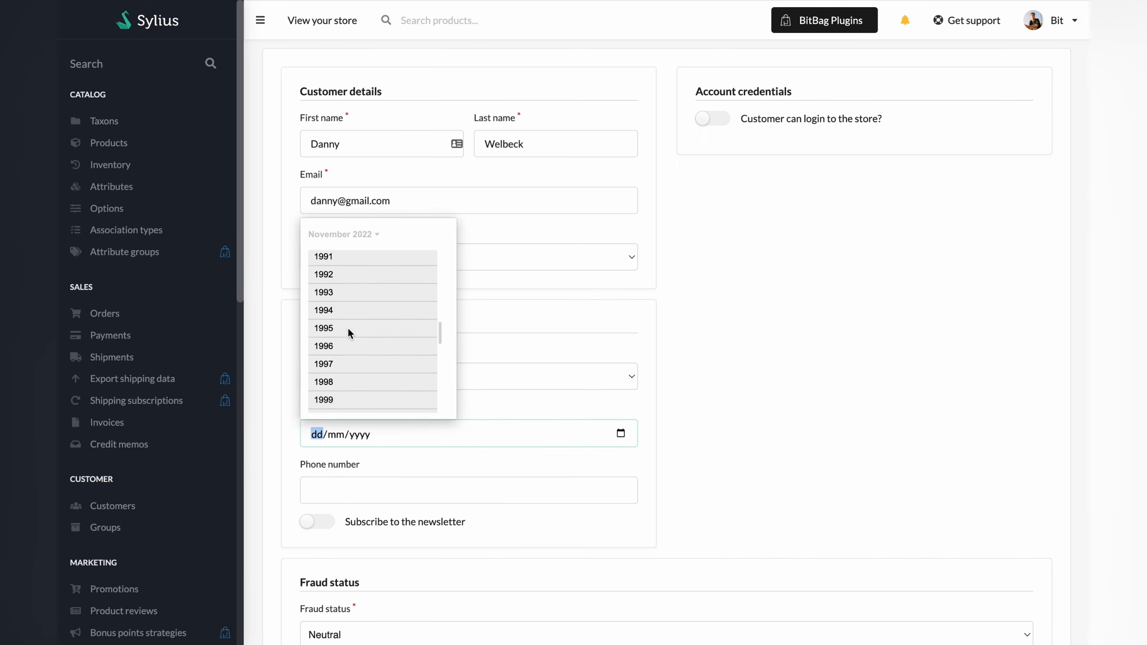
left_click(340, 307)
left_click(323, 305)
left_click(501, 405)
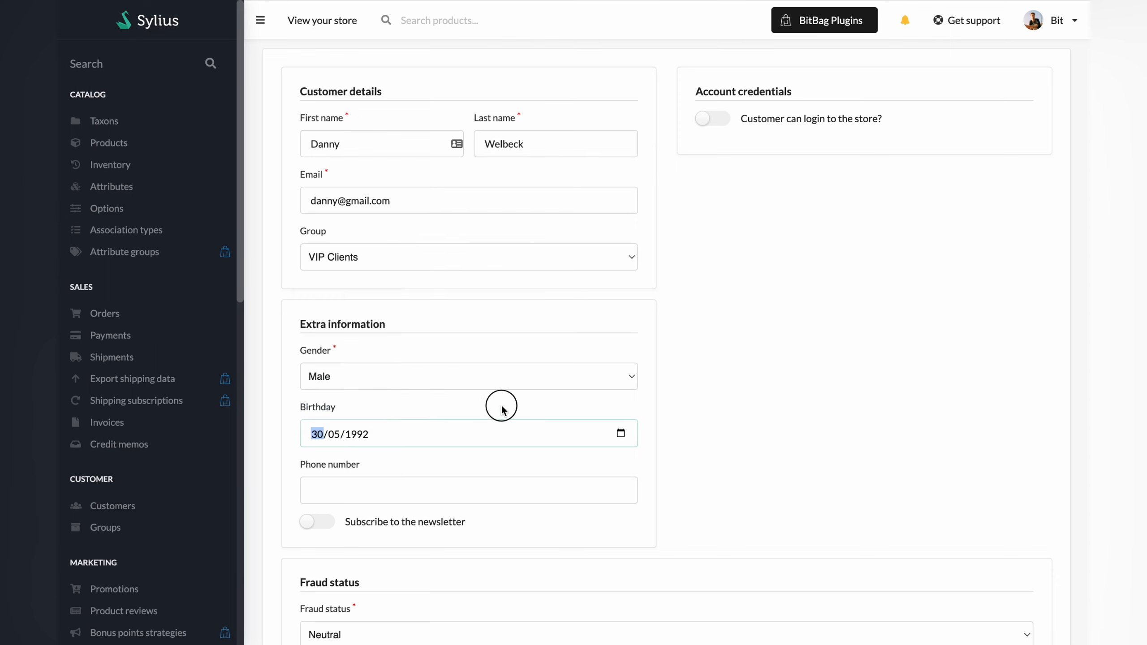
Fill in the customer's phone number.
left_click(459, 490)
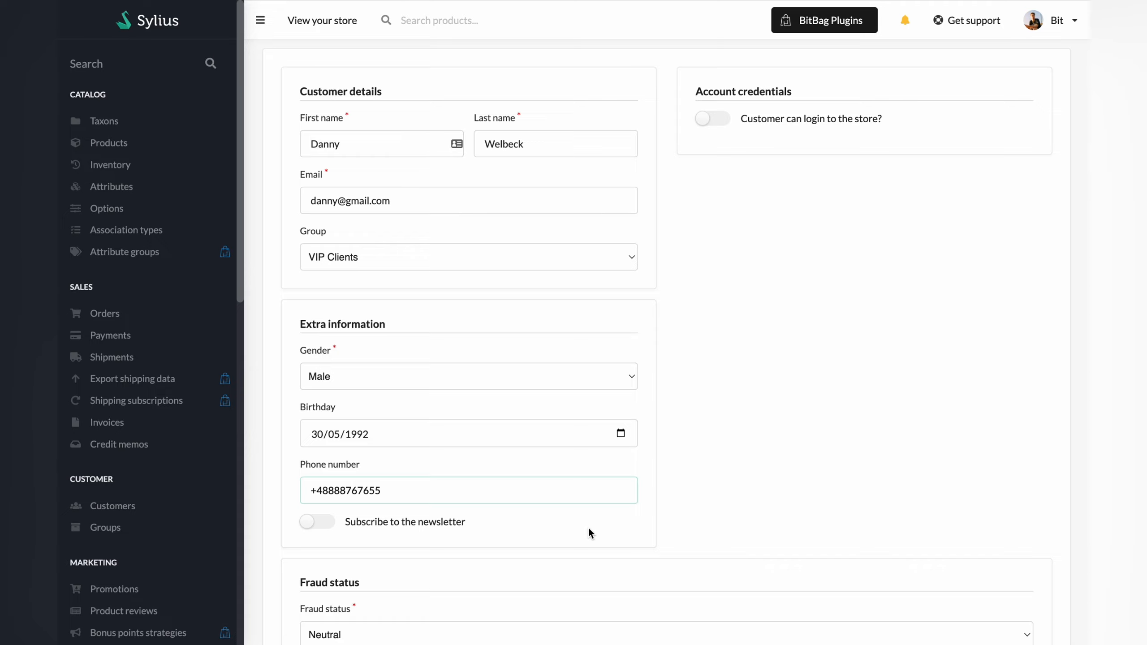
left_click(588, 526)
Keep the fraud status as Neutral and create the customer record.
scroll(587, 526, "down", 3)
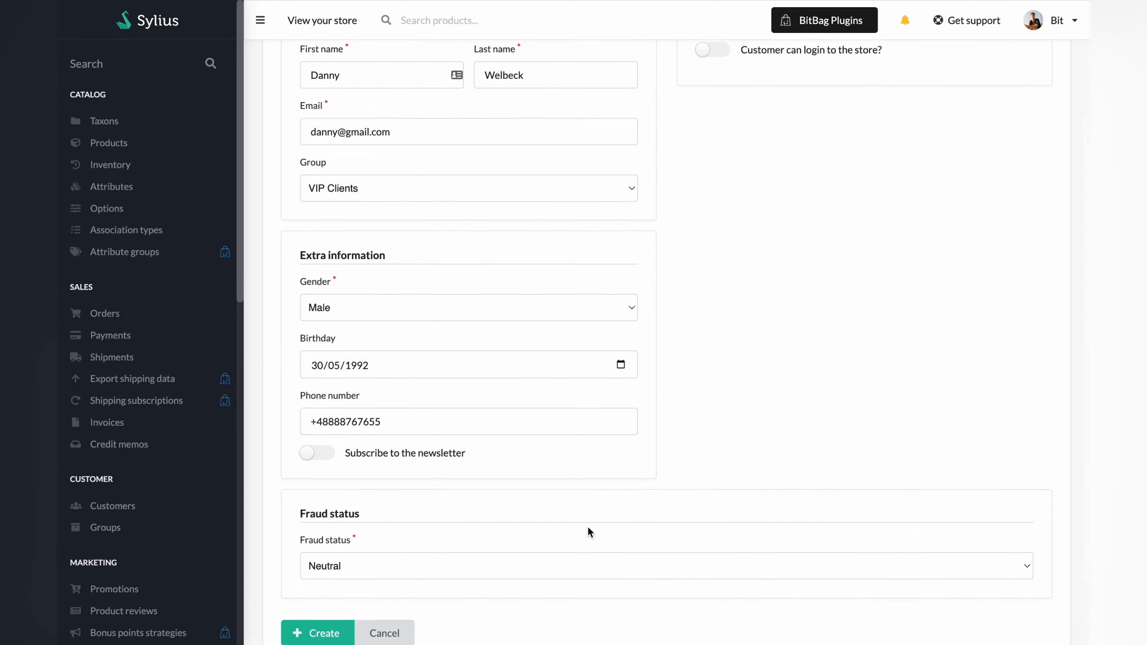
left_click(495, 490)
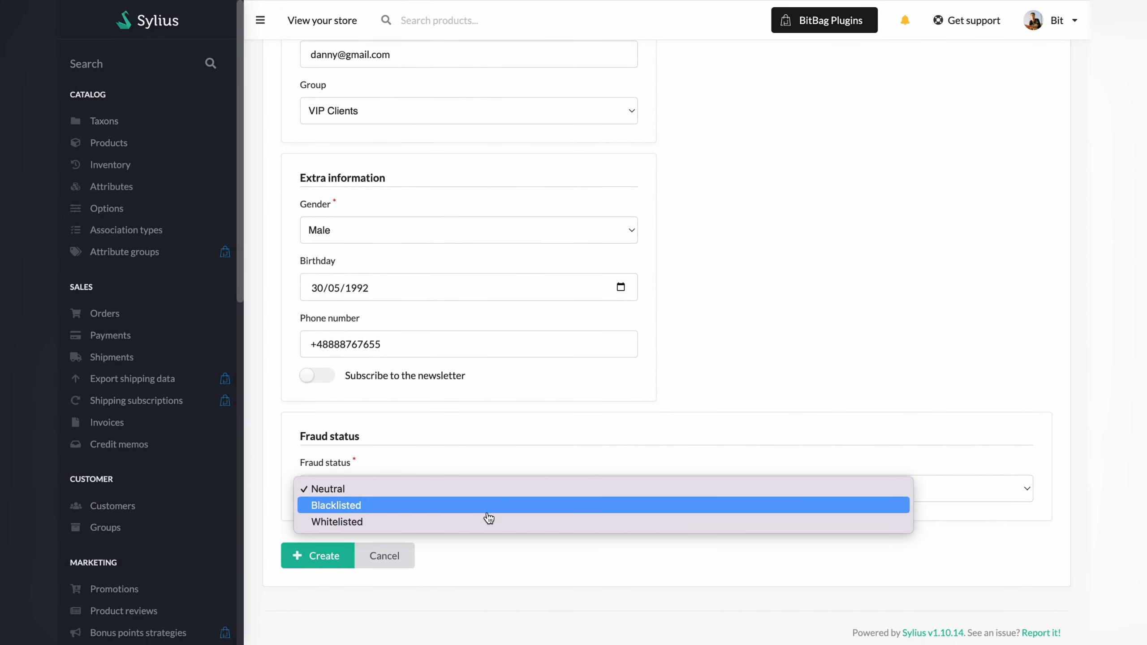
left_click(454, 492)
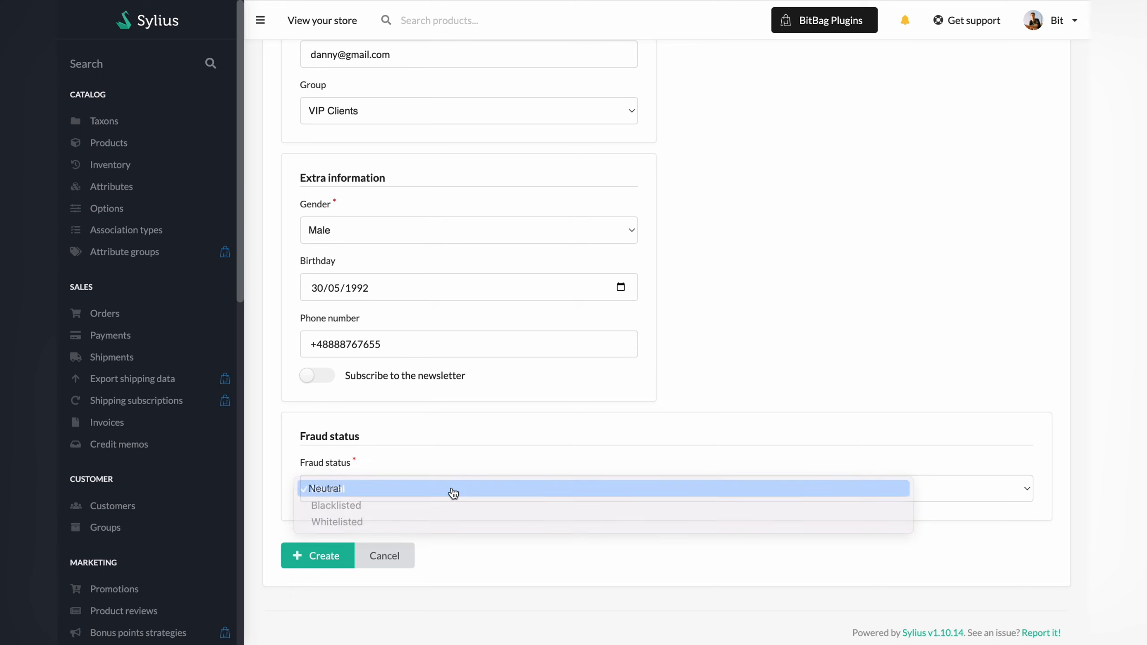
scroll(446, 493, "up", 5)
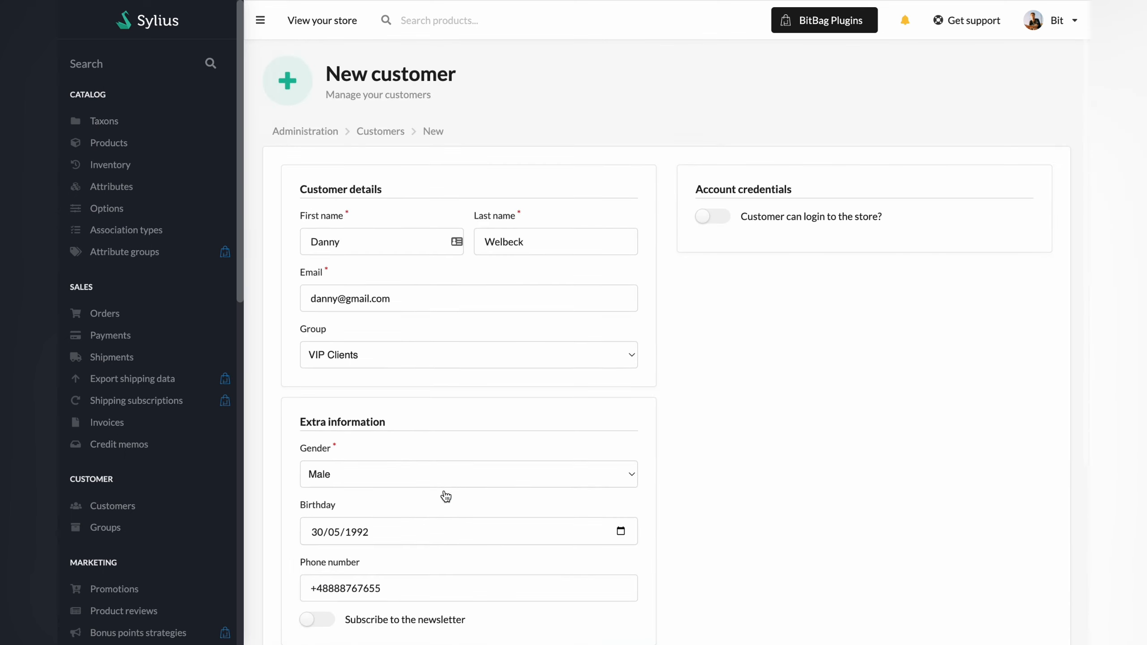
scroll(445, 491, "down", 5)
scroll(445, 490, "down", 1)
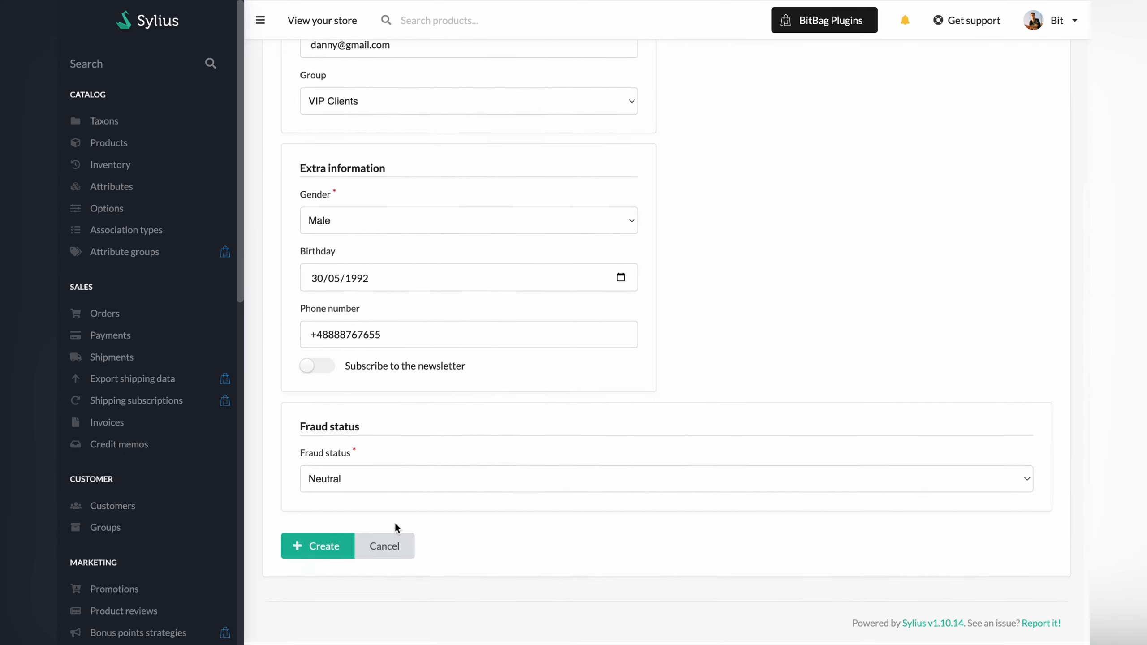
left_click(346, 552)
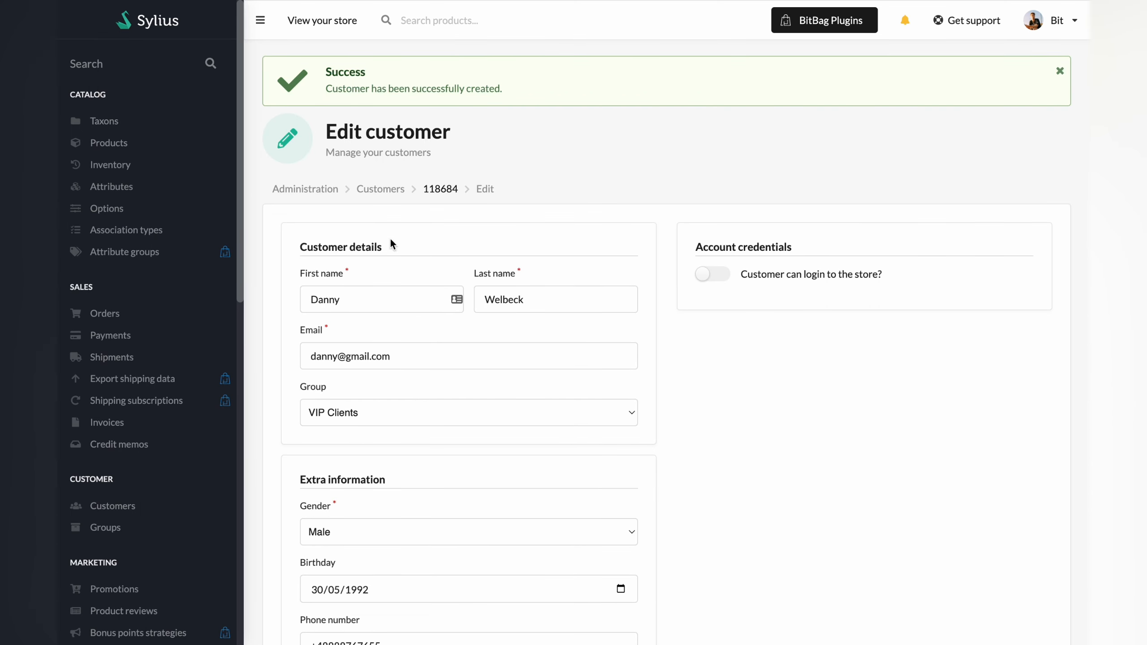
Return to the Customers list and open the third customer's edit form.
left_click(380, 189)
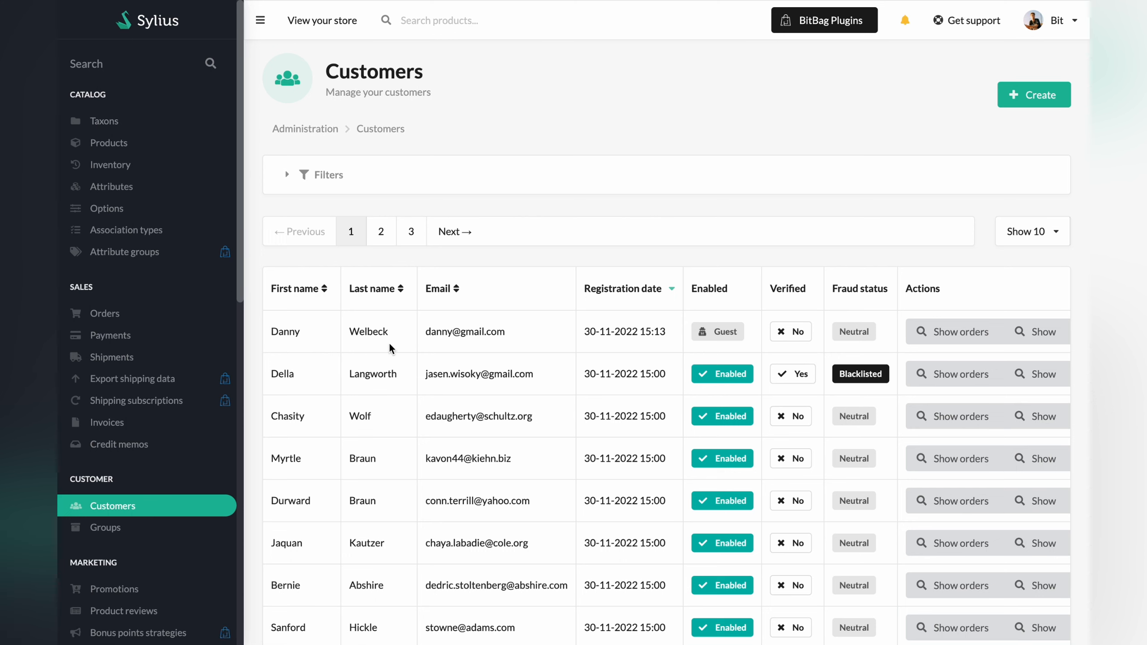
scroll(727, 316, "down", 1)
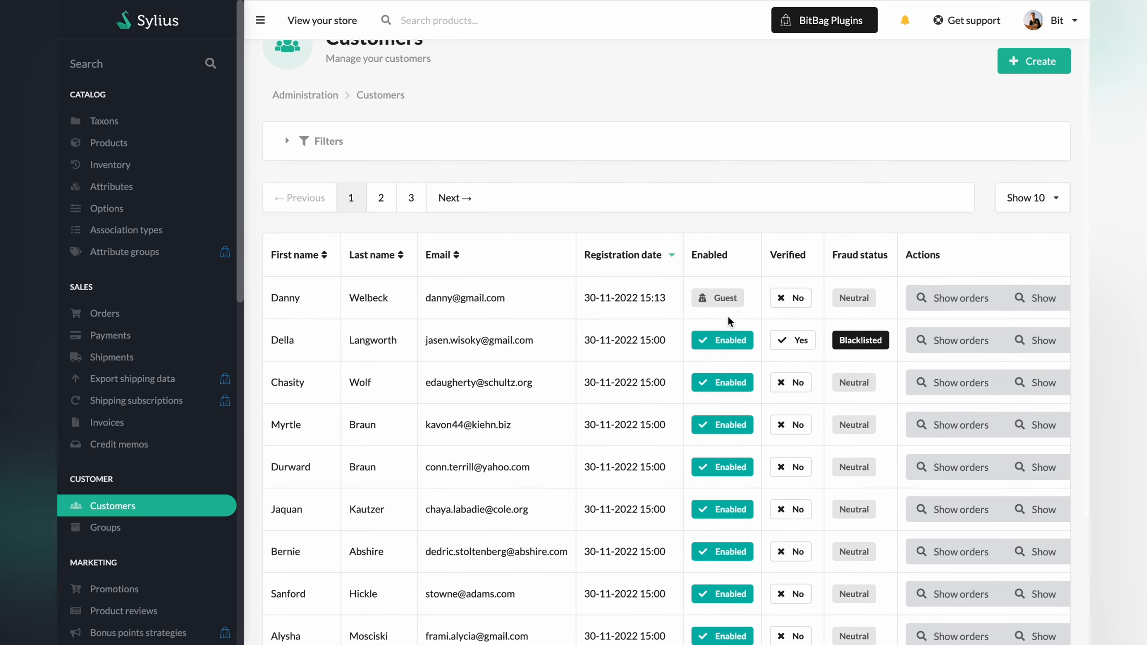
scroll(930, 358, "right", 3)
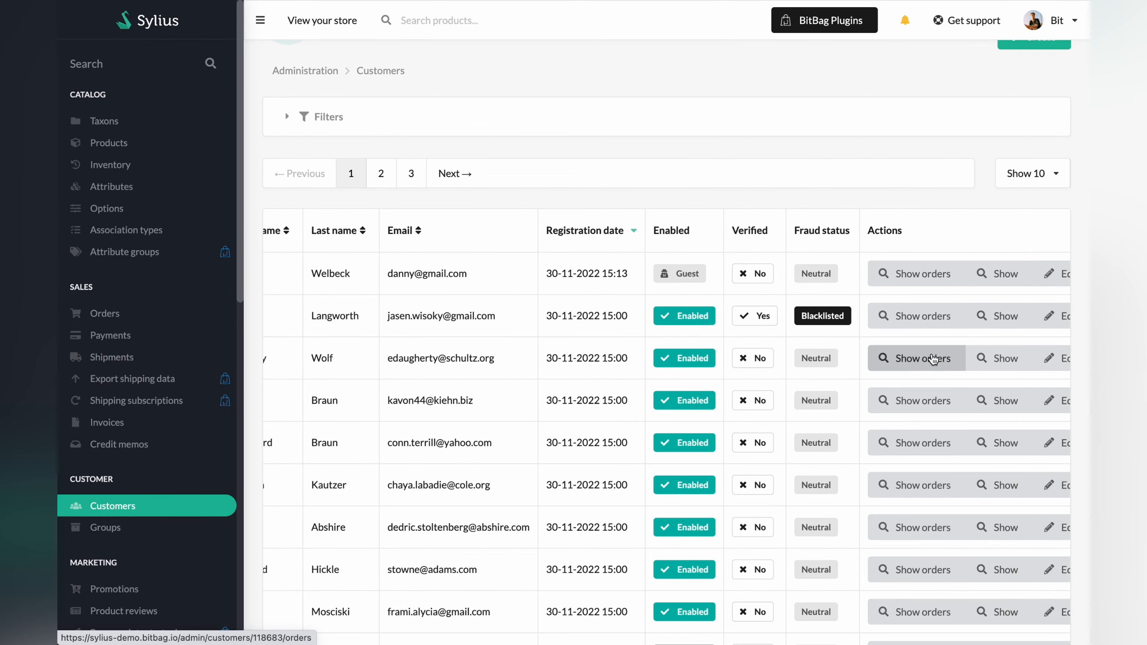
left_click(1034, 364)
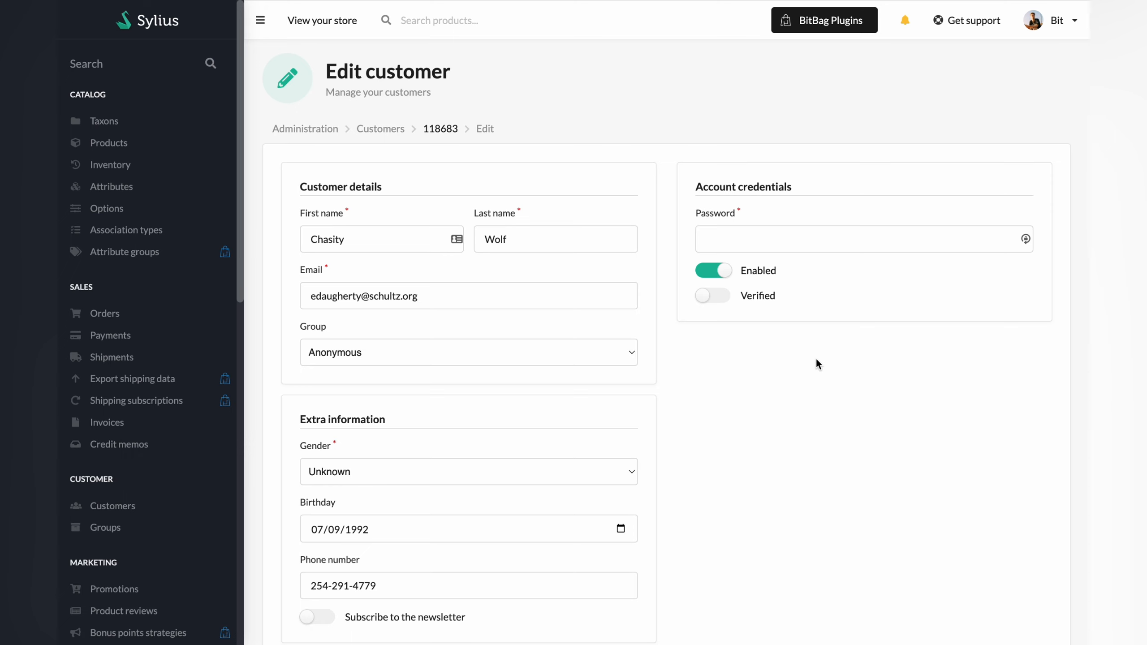
Switch Verified on, set fraud status to Blacklisted, save, and go back to the Customers list.
left_click(712, 297)
scroll(734, 409, "down", 3)
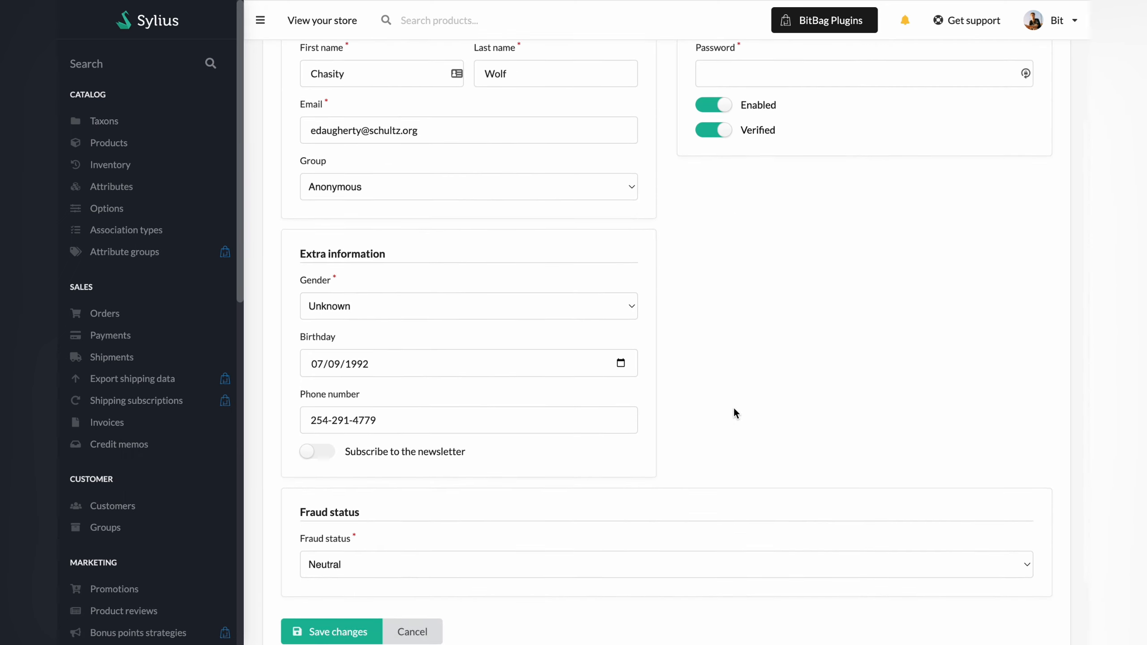
left_click(499, 569)
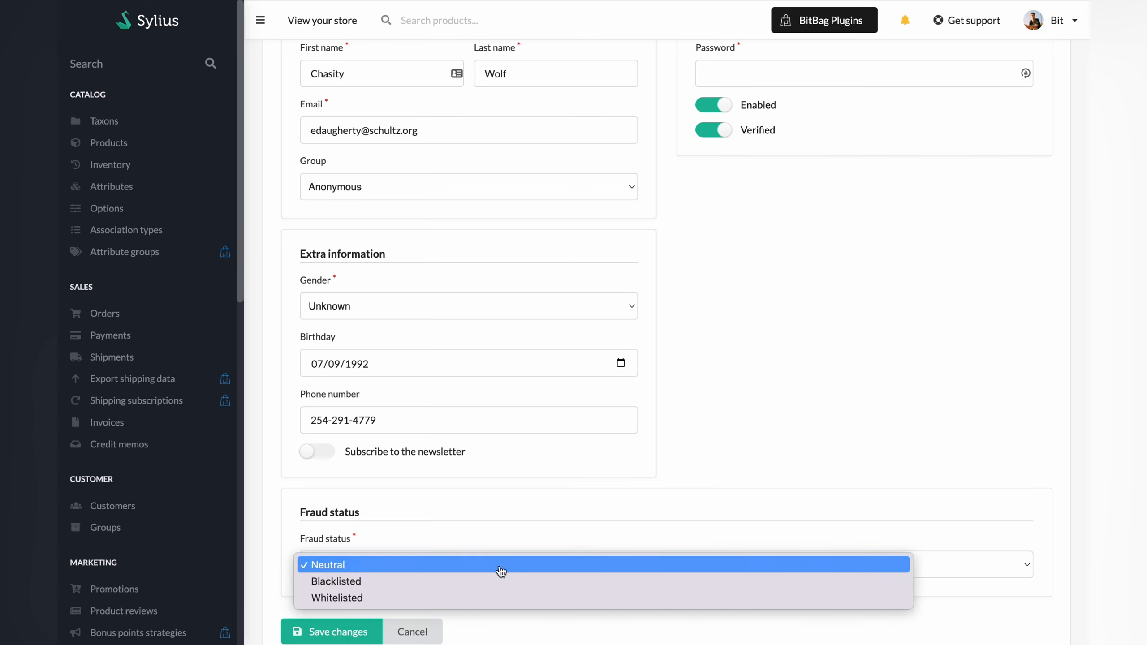
left_click(493, 580)
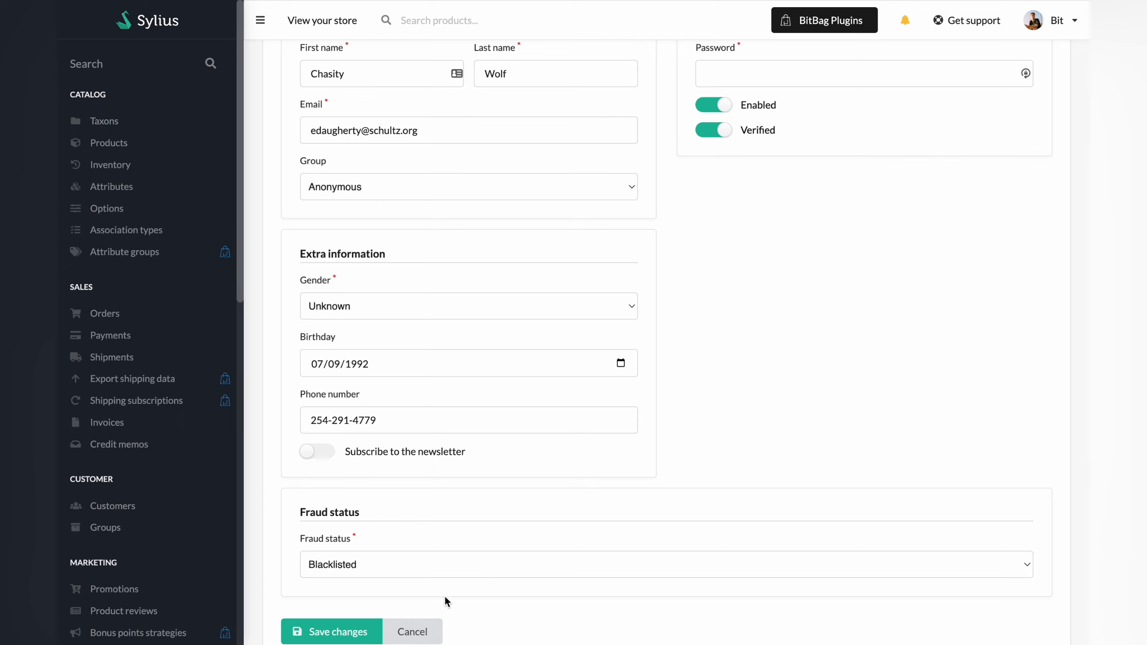
left_click(369, 633)
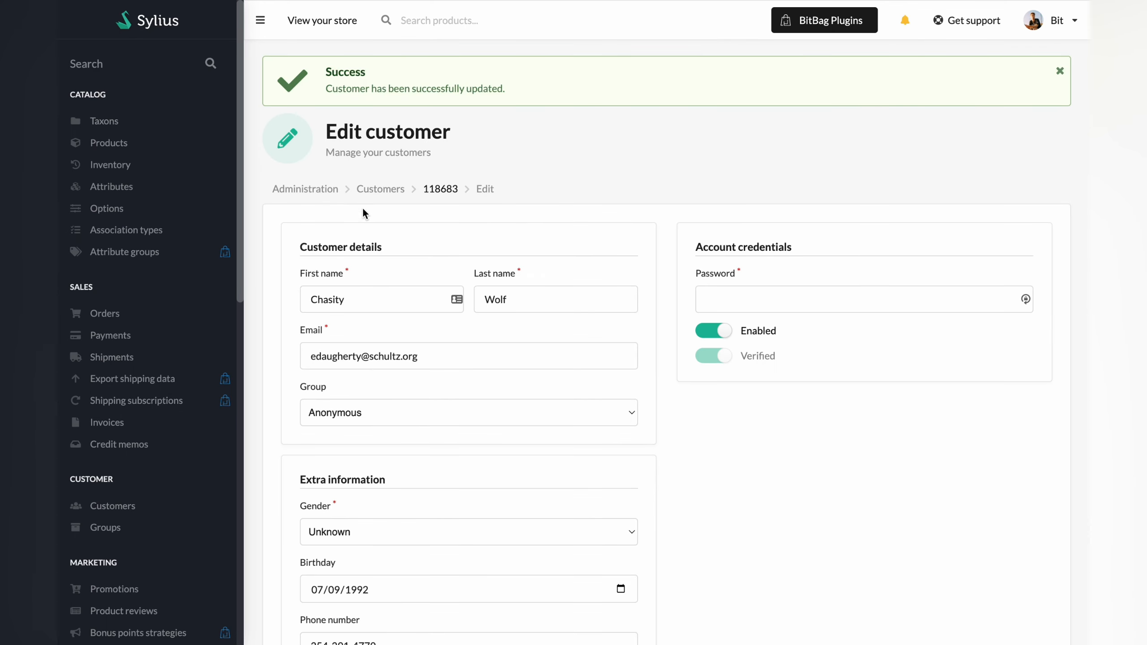
left_click(377, 189)
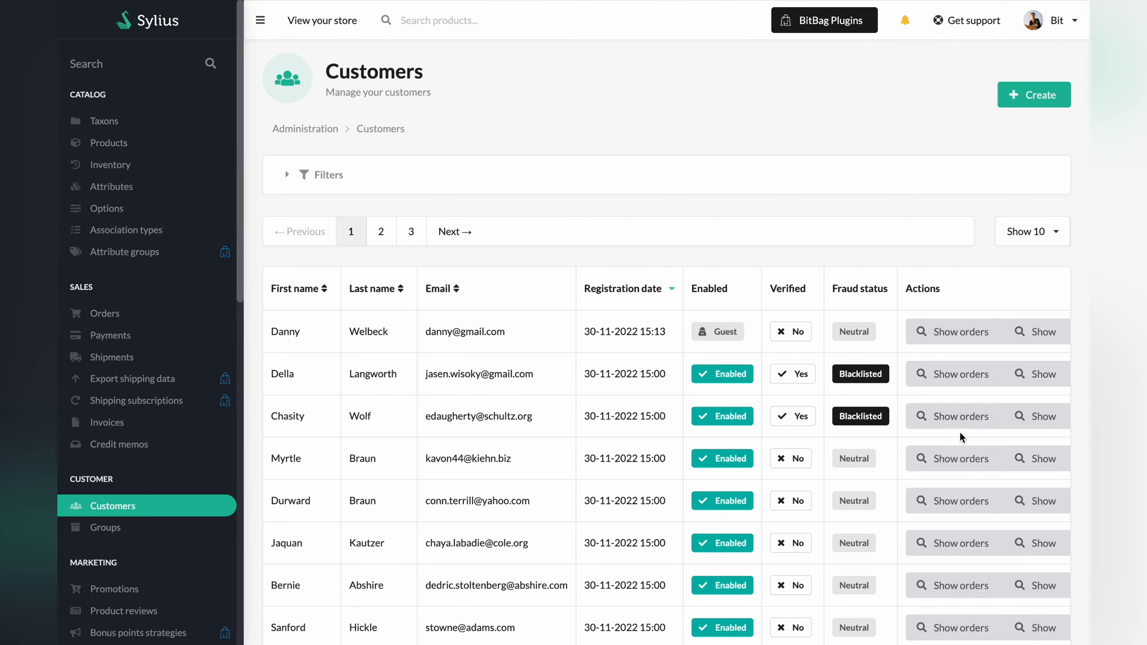
scroll(968, 416, "right", 3)
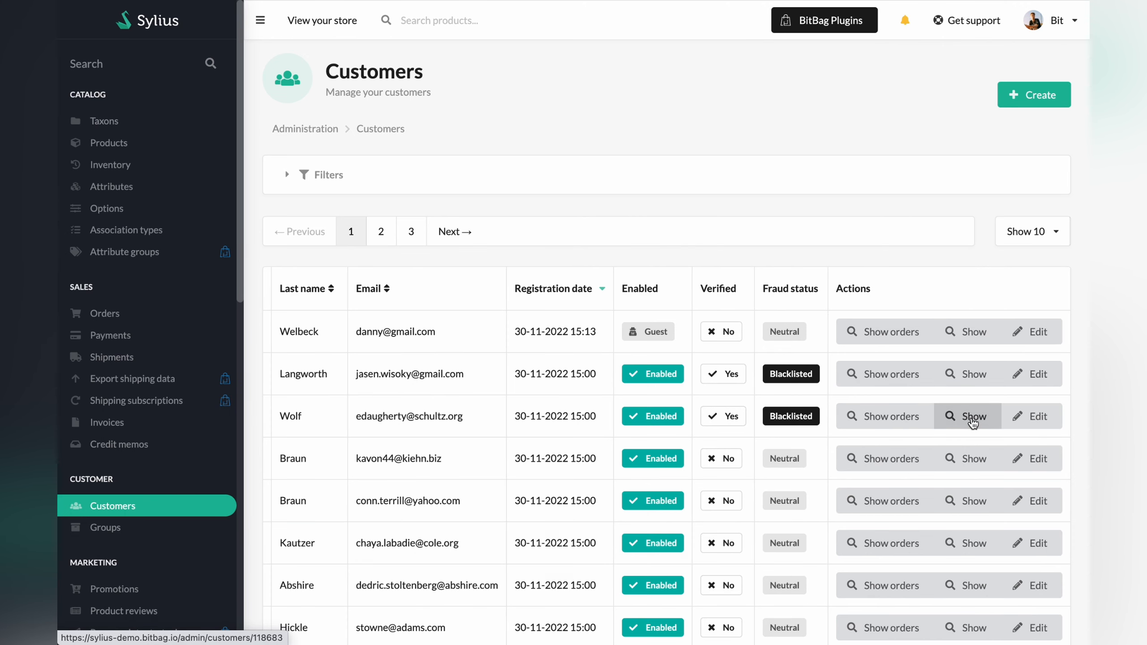
left_click(972, 423)
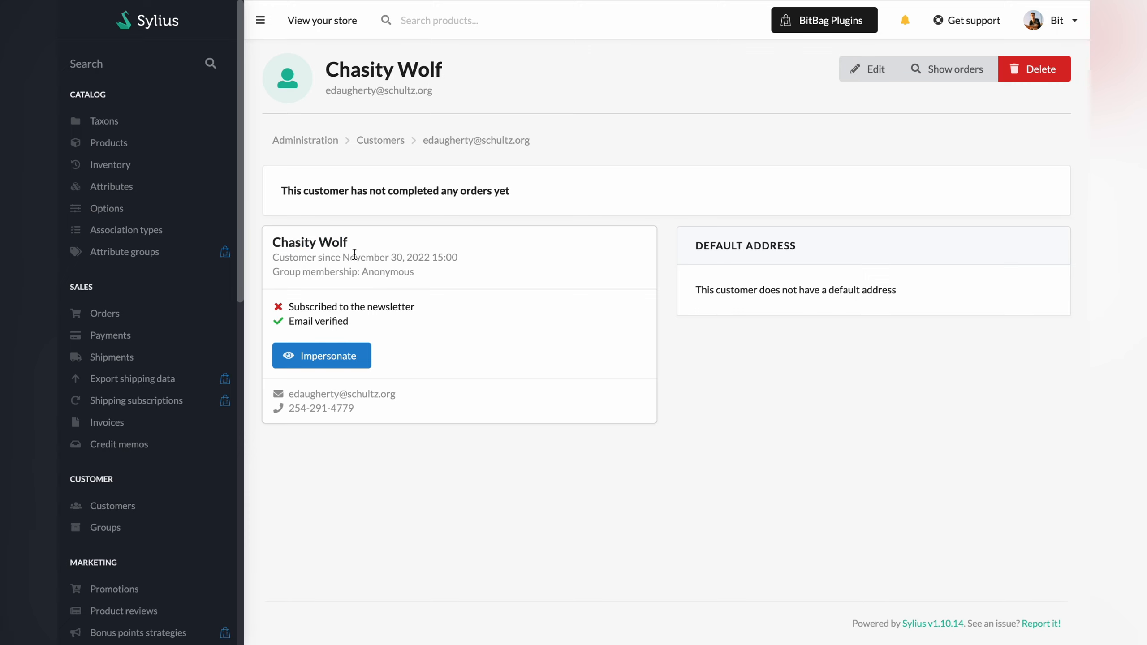
left_click_drag(362, 270, 414, 270)
left_click(428, 272)
left_click(375, 141)
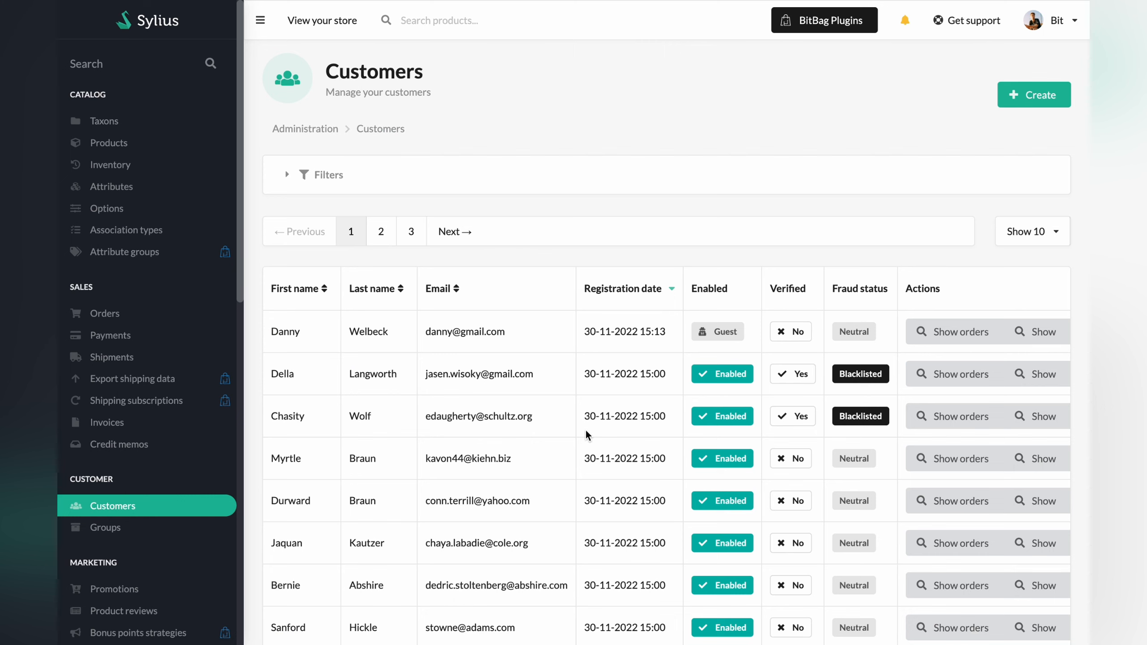
left_click(948, 421)
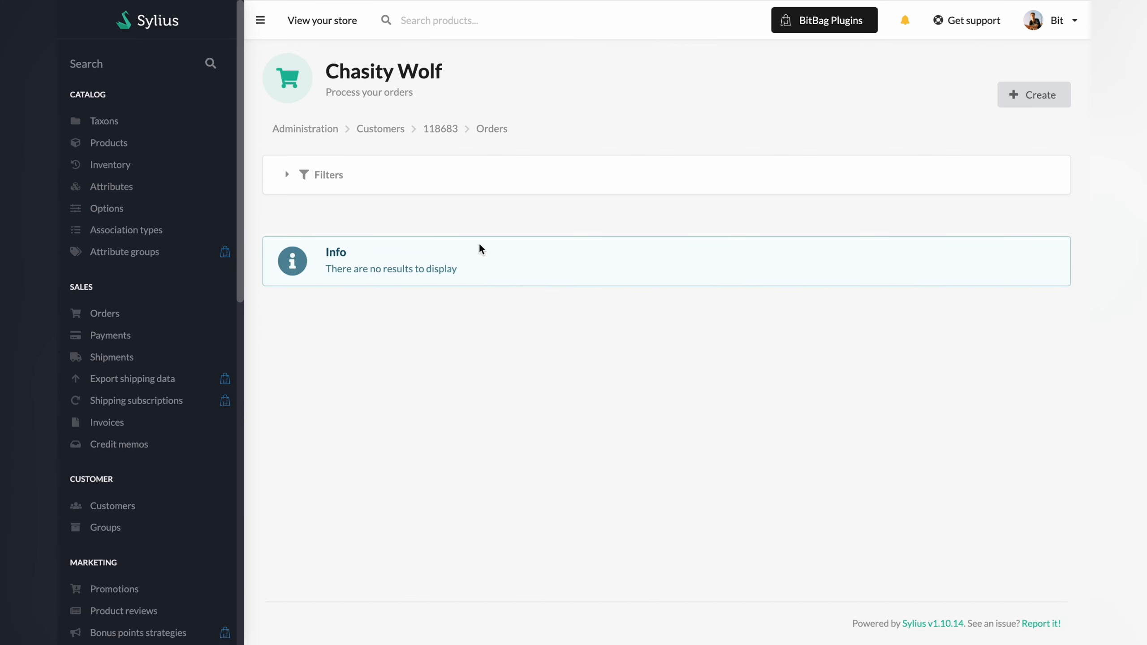
left_click(380, 131)
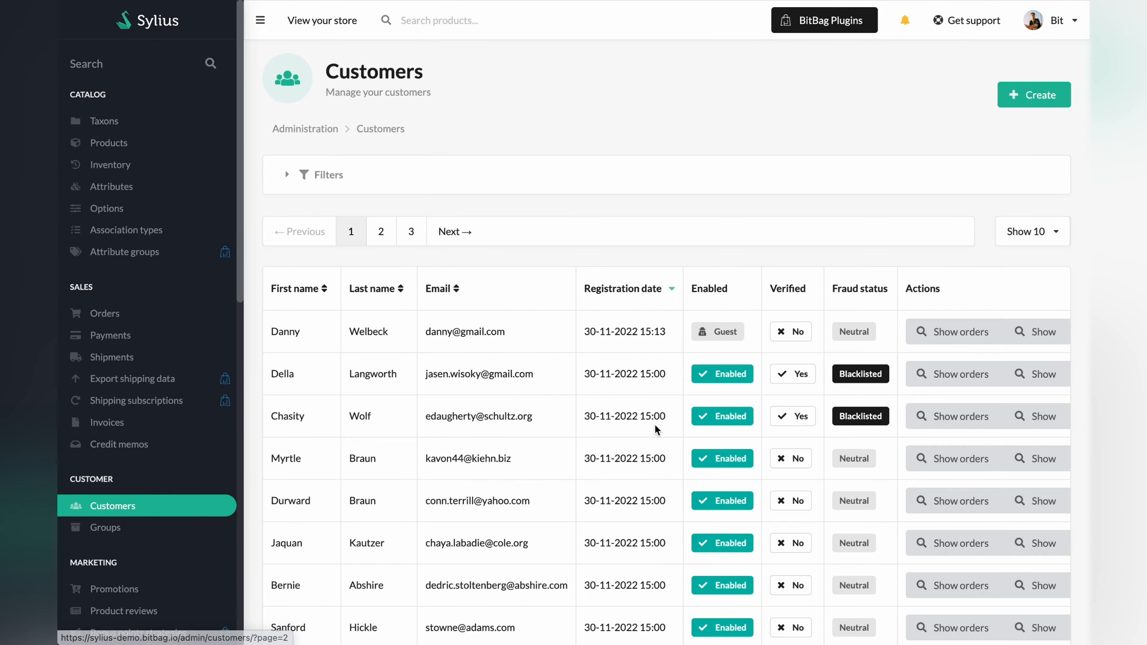